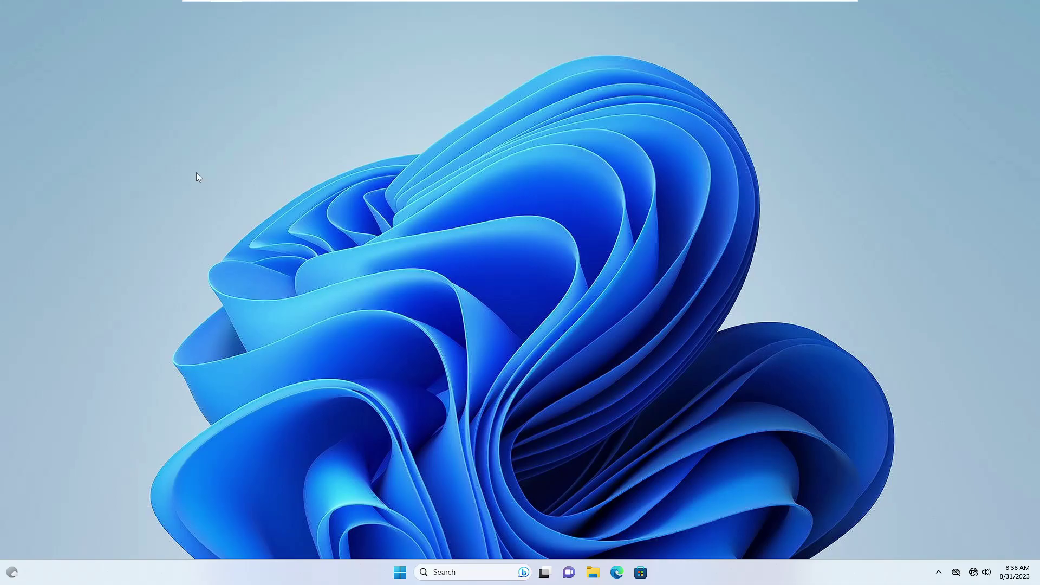
Search 'cmd' and launch Command Prompt as administrator, approving the UAC prompt
click(444, 571)
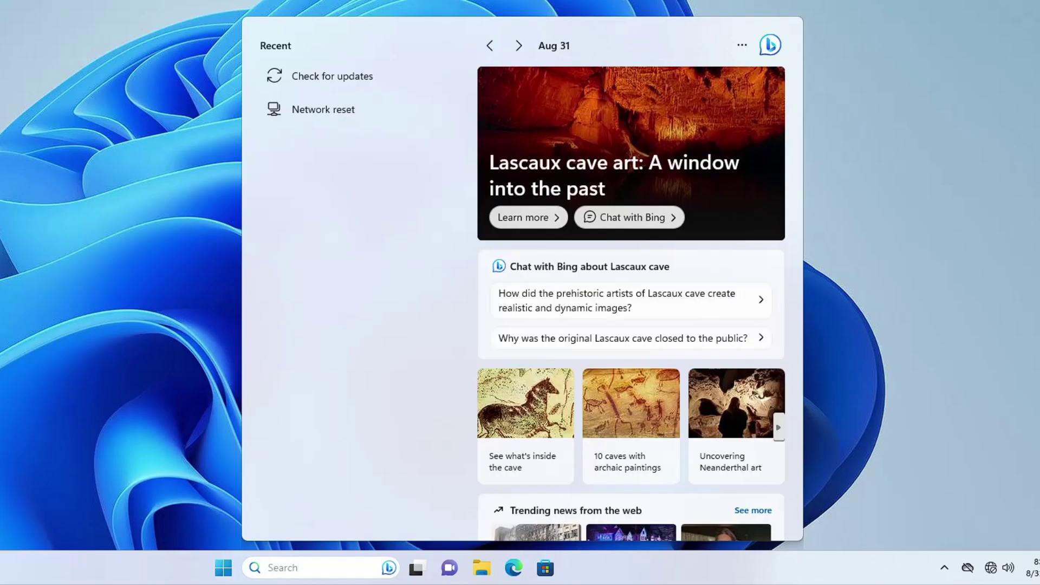
text(cmd)
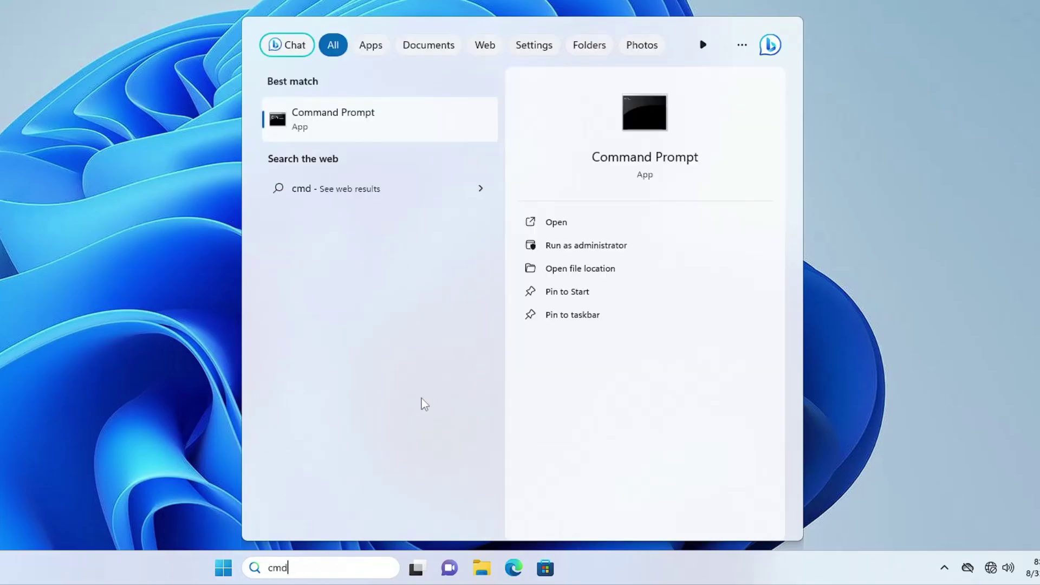
right_click(359, 127)
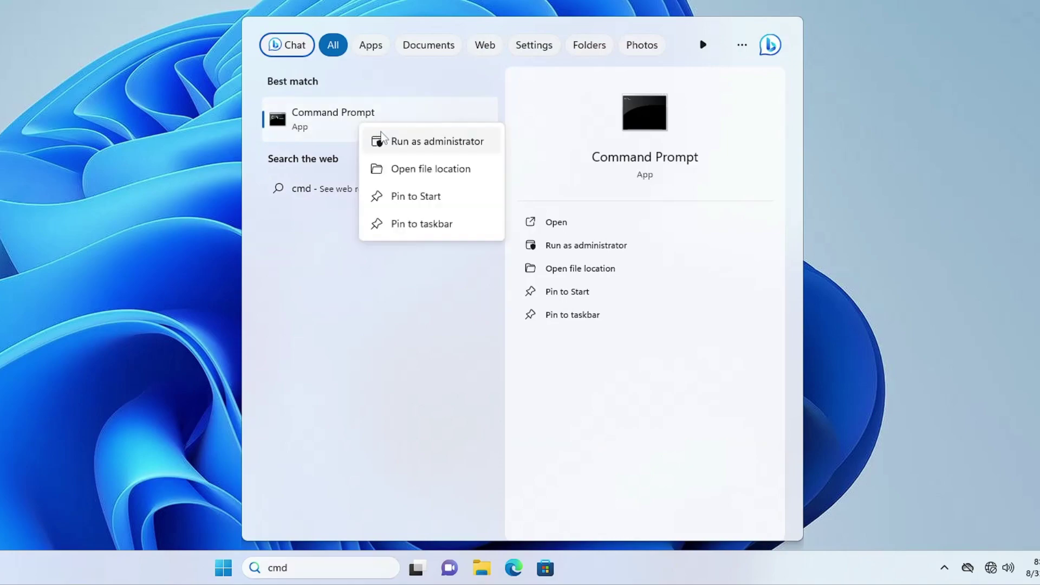
click(415, 142)
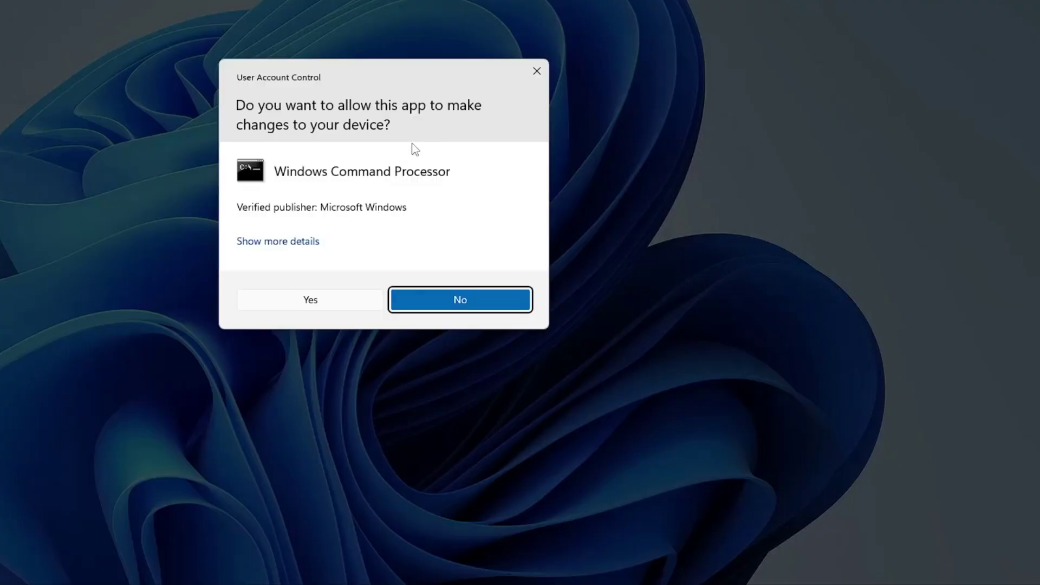
click(345, 299)
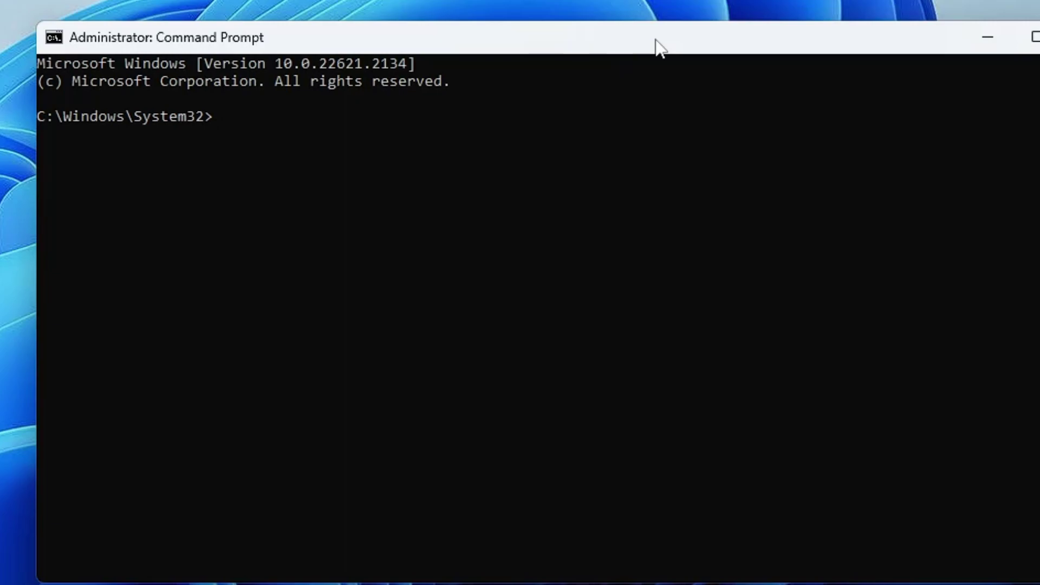
Run netsh winsock reset and netsh int ip reset
text(netsh winsock reset)
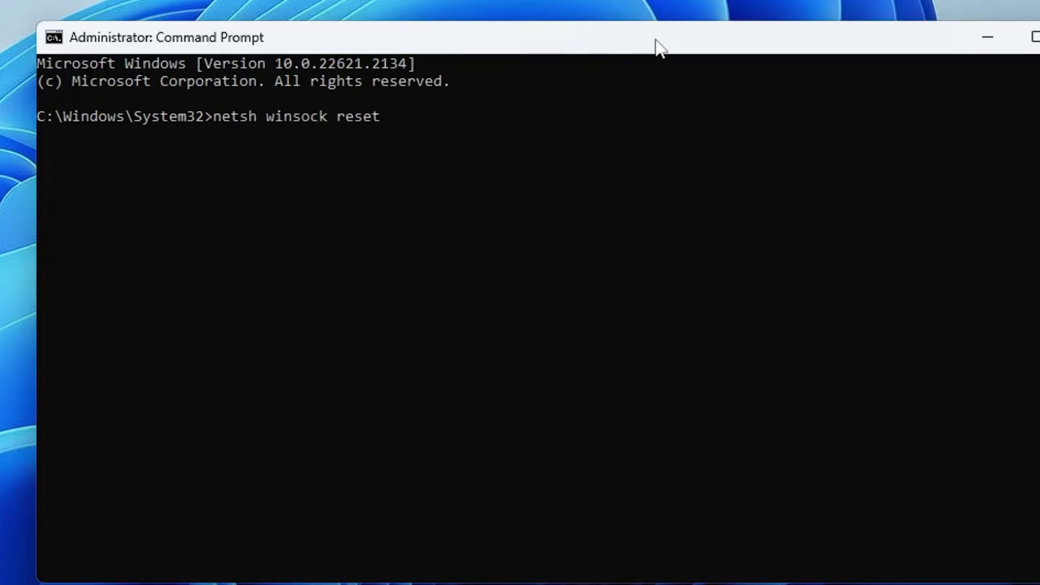
key(Return)
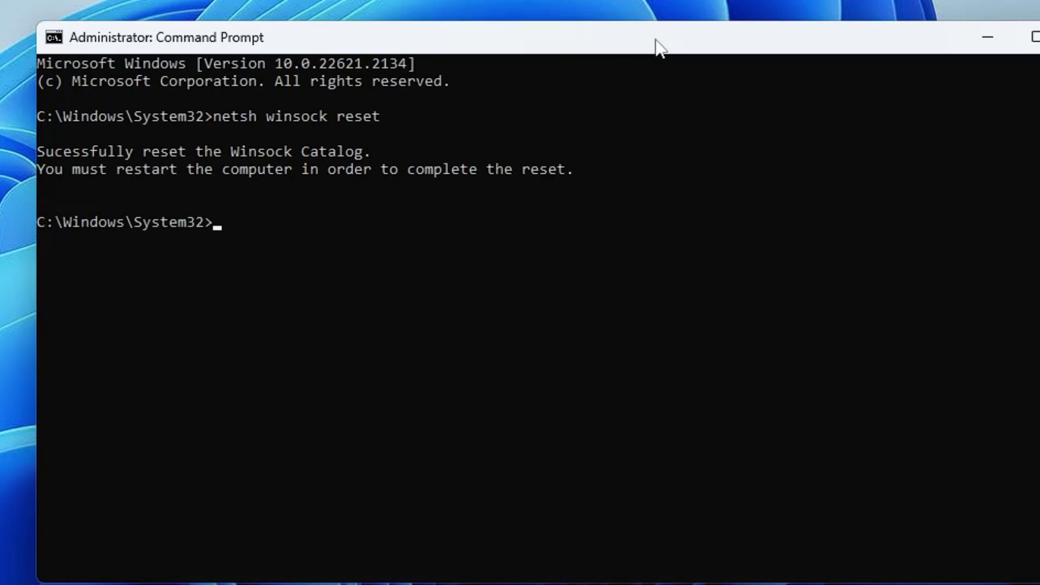
text(netsh int ip)
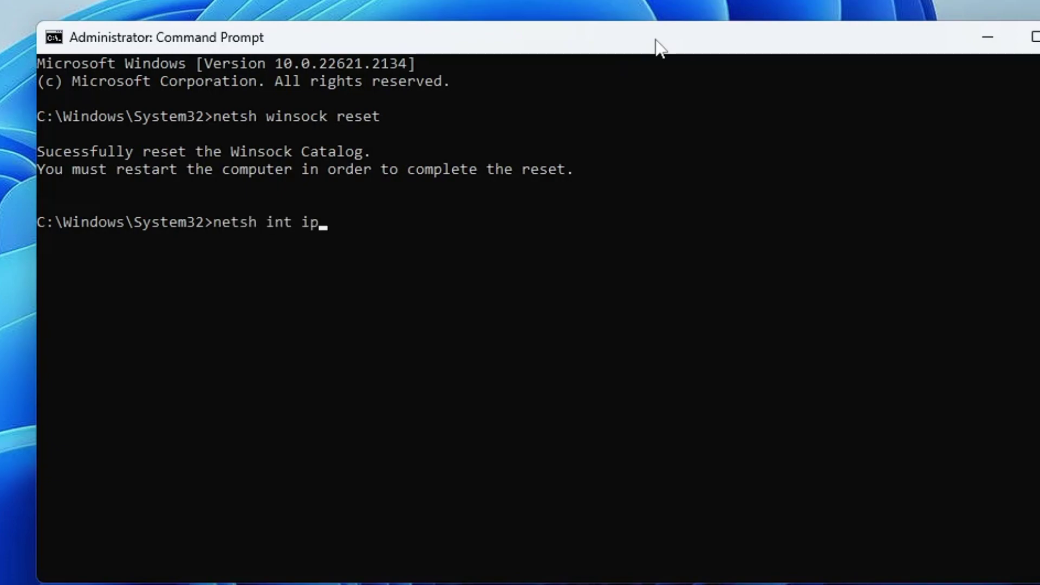
text( reset)
key(Return)
Run netsh winsock reset catalog and netsh int ip reset resetlog.txt
text(n)
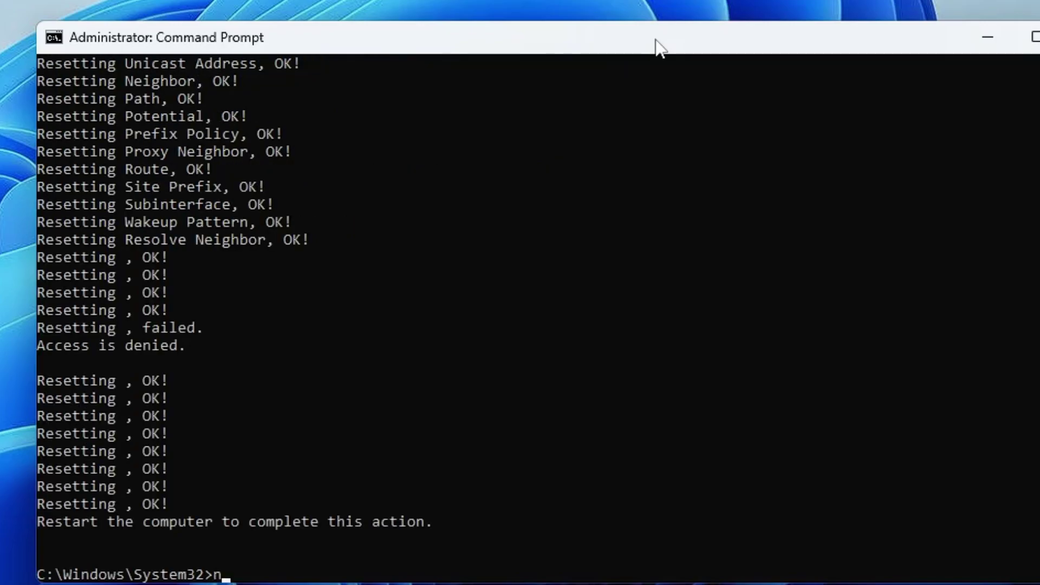
text(etsh winsock reset )
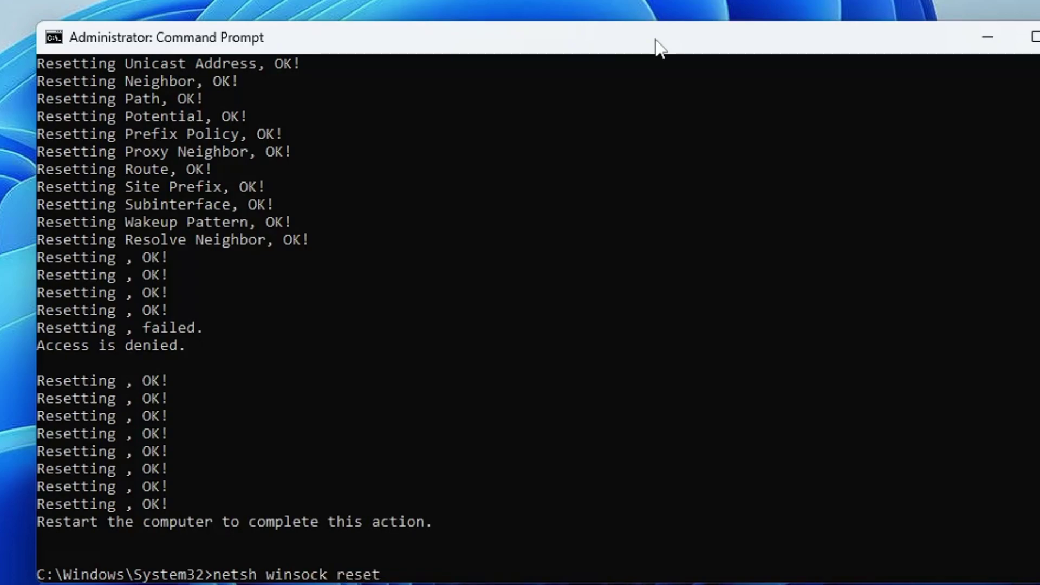
text(catalog)
key(Return)
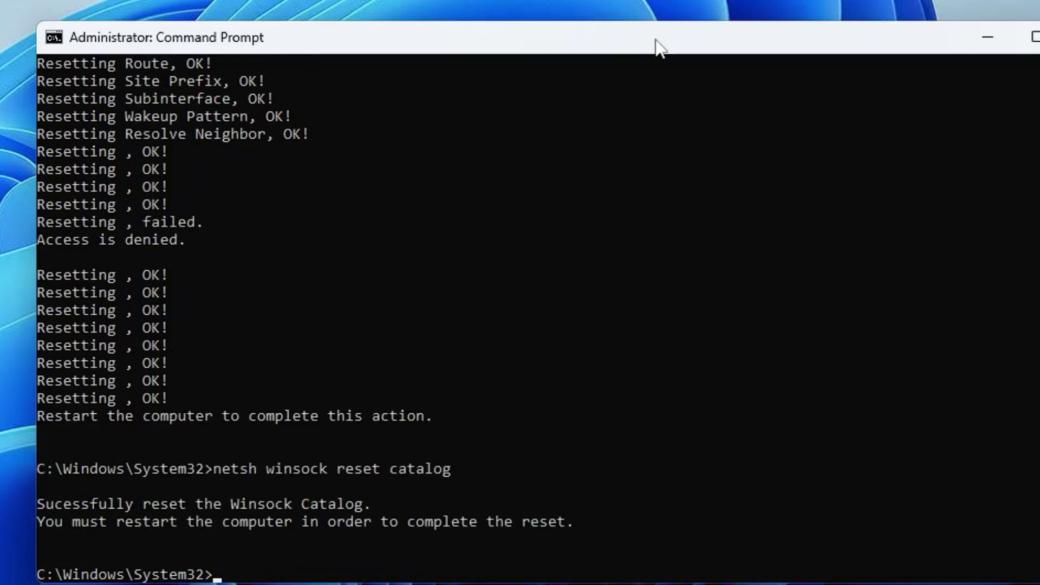
text(netsh int ip )
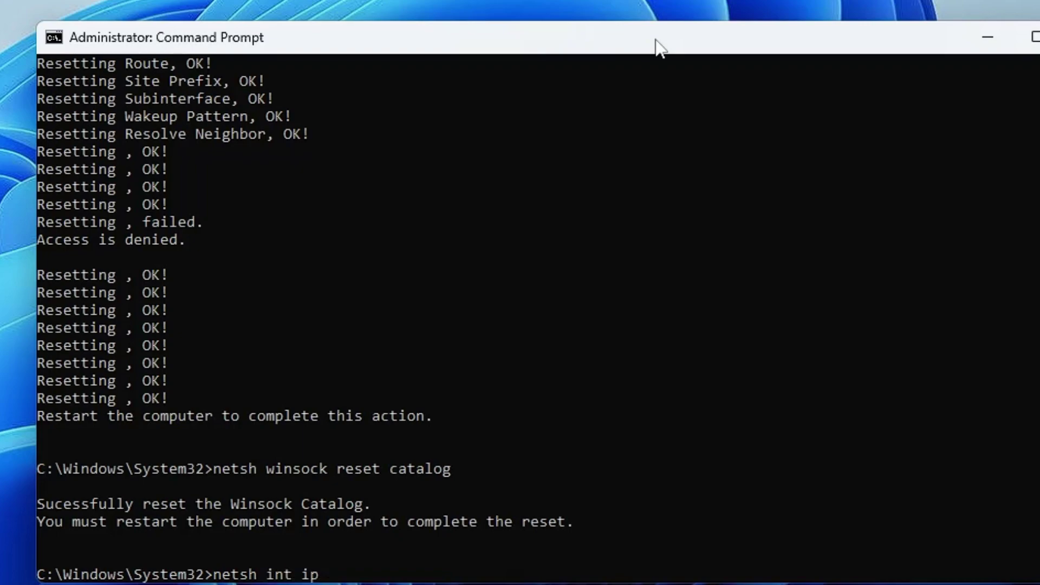
text(reset reset)
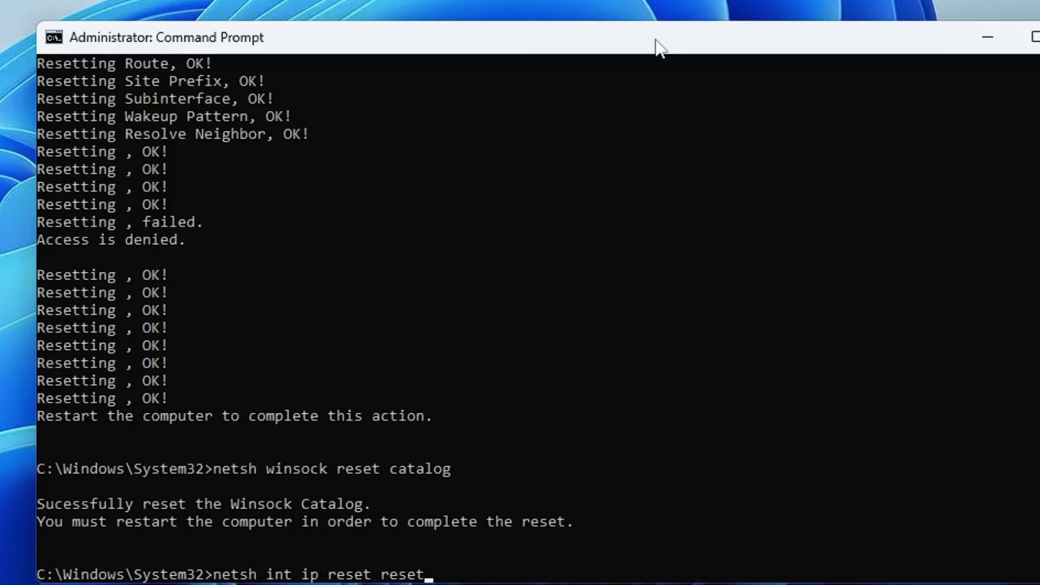
text(log.txt)
key(Return)
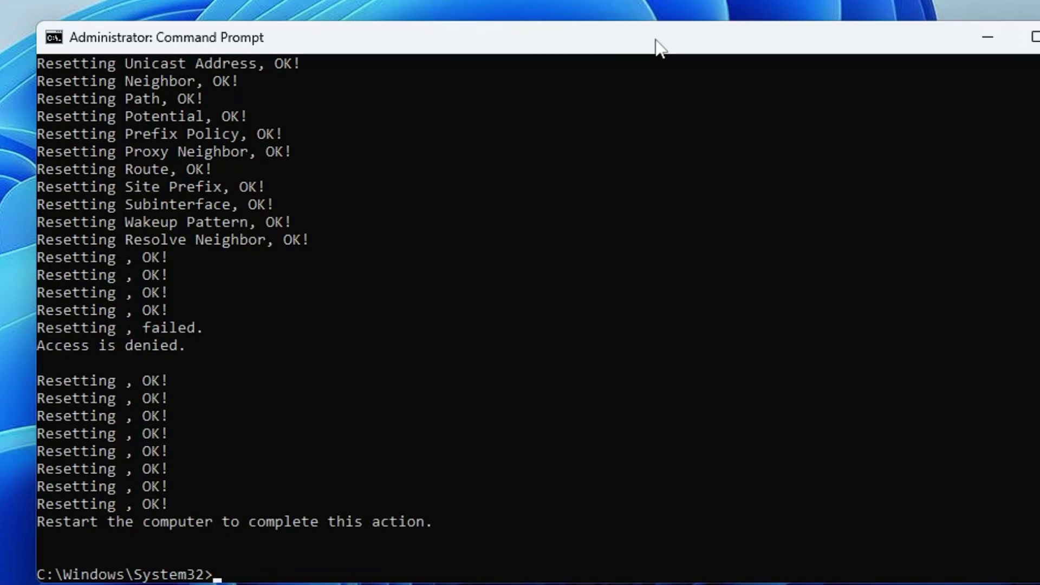
Run ipconfig /release and ipconfig /renew, both failing with no adapter ready
text(ipconfig)
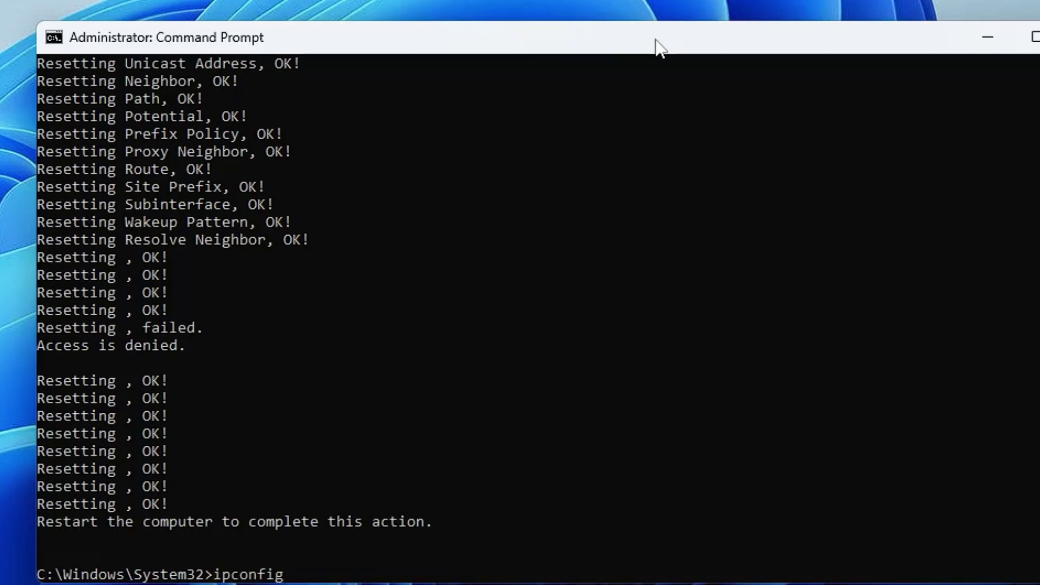
text( /release)
key(Return)
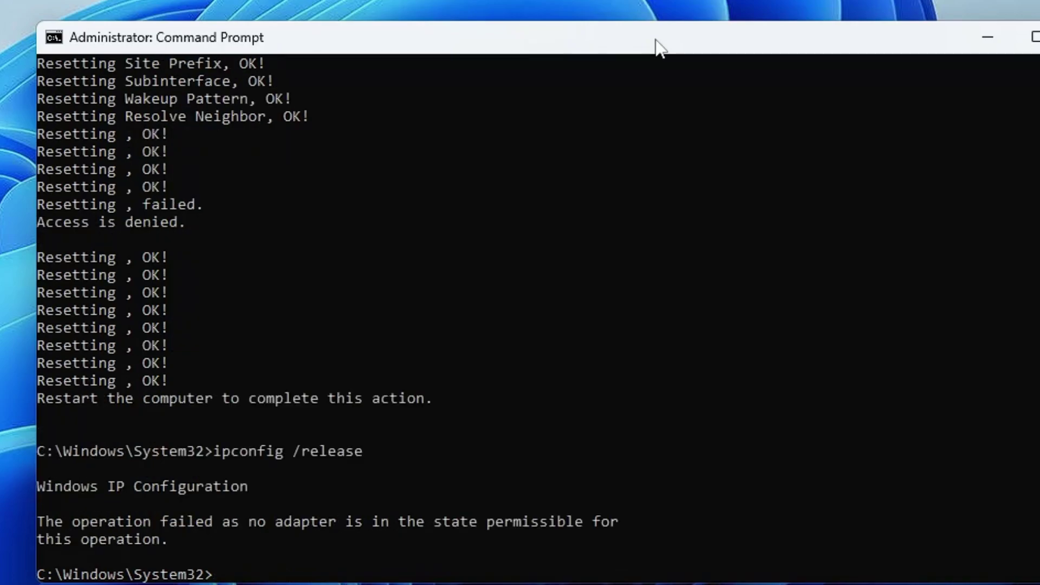
text(ipconfig /)
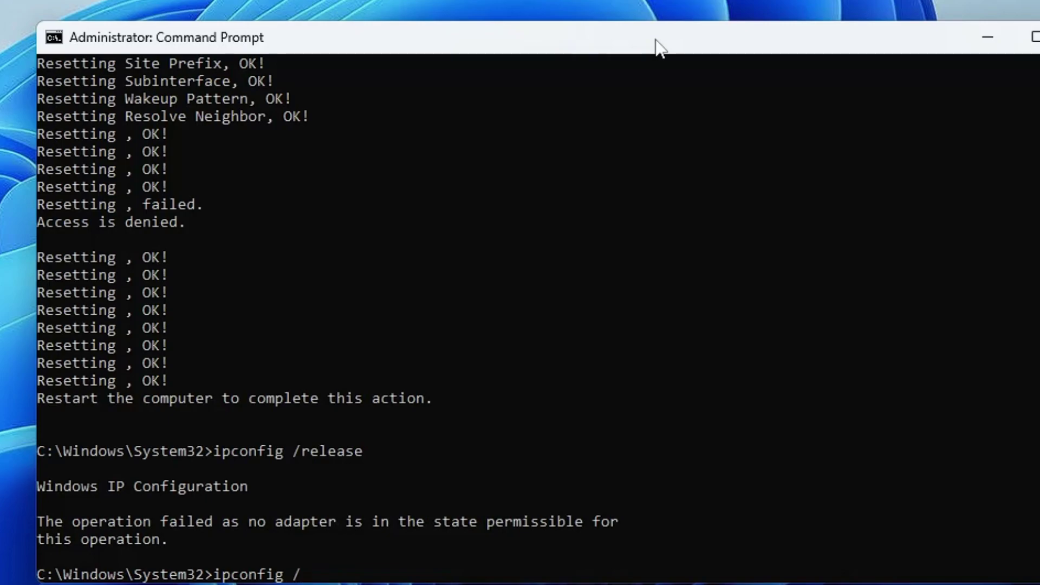
text(ren)
key(BackSpace)
key(BackSpace)
text(renew)
key(Return)
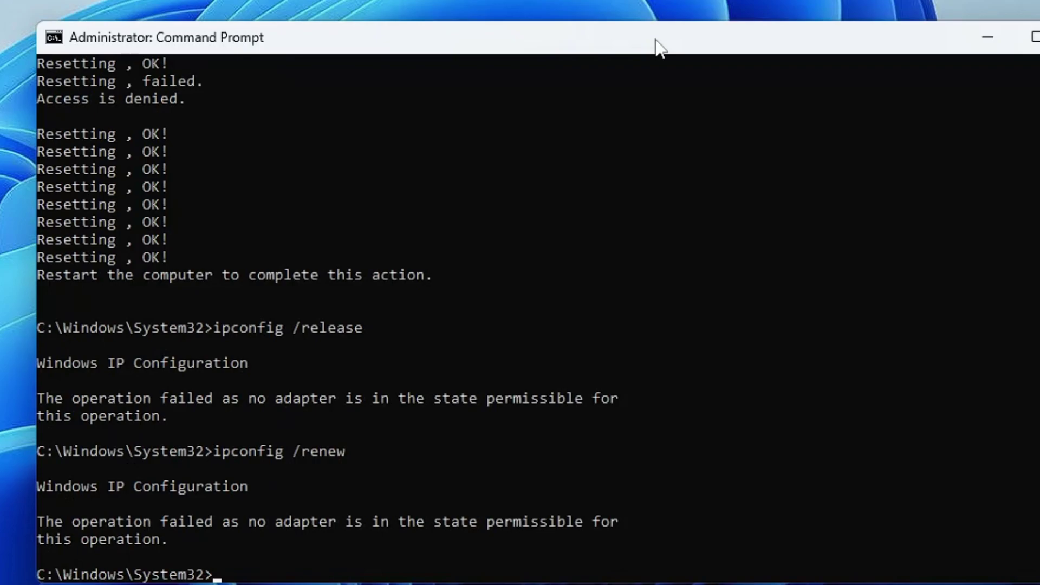
Run ipconfig /flushdns to clear the DNS resolver cache
scroll(622, 28, down, 2)
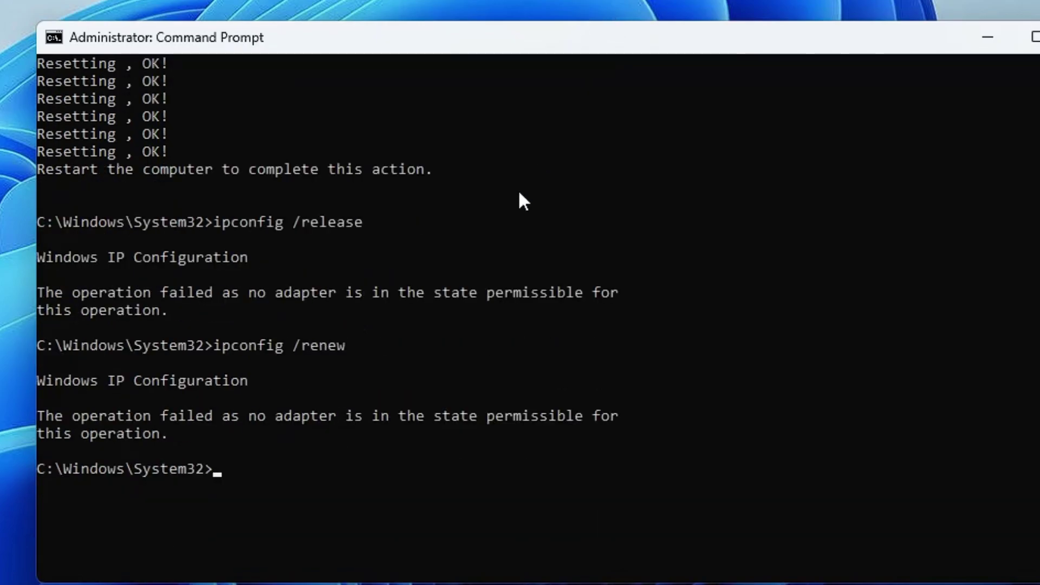
text(ipconfig /flsuh)
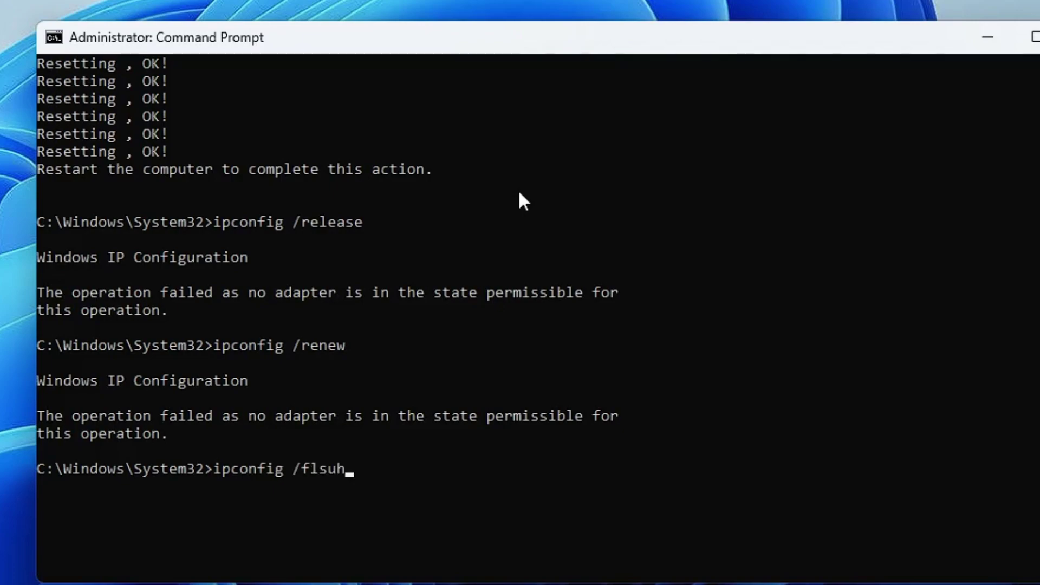
key(BackSpace)
key(BackSpace)
key(BackSpace)
text(ushdns)
key(Return)
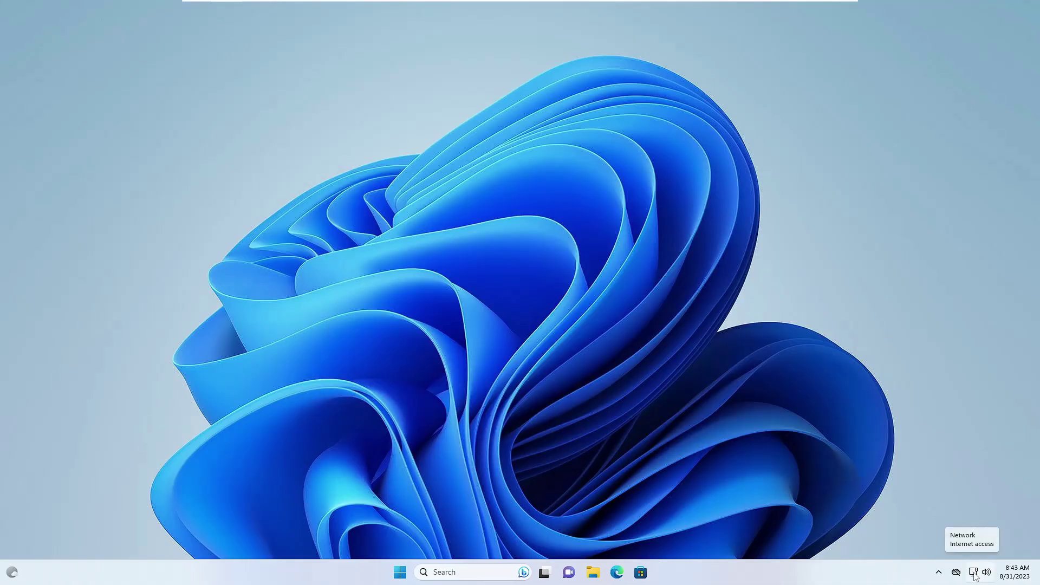
Open Quick Settings from the tray, then dismiss it by clicking the desktop
click(973, 572)
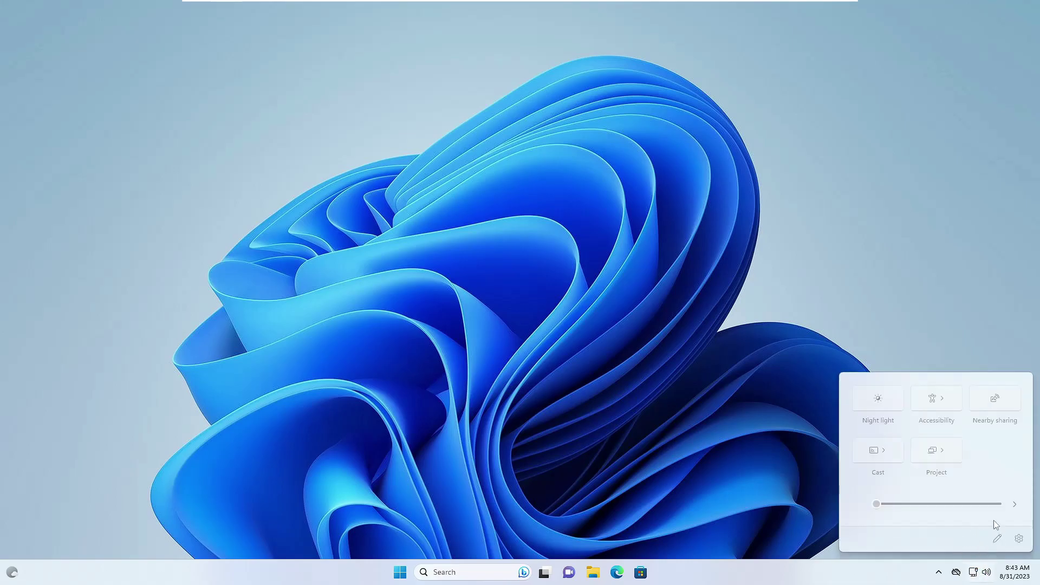
click(699, 461)
Open Network reset from a 'reset' search, start a reset, decline the confirmation, and close Settings
click(471, 572)
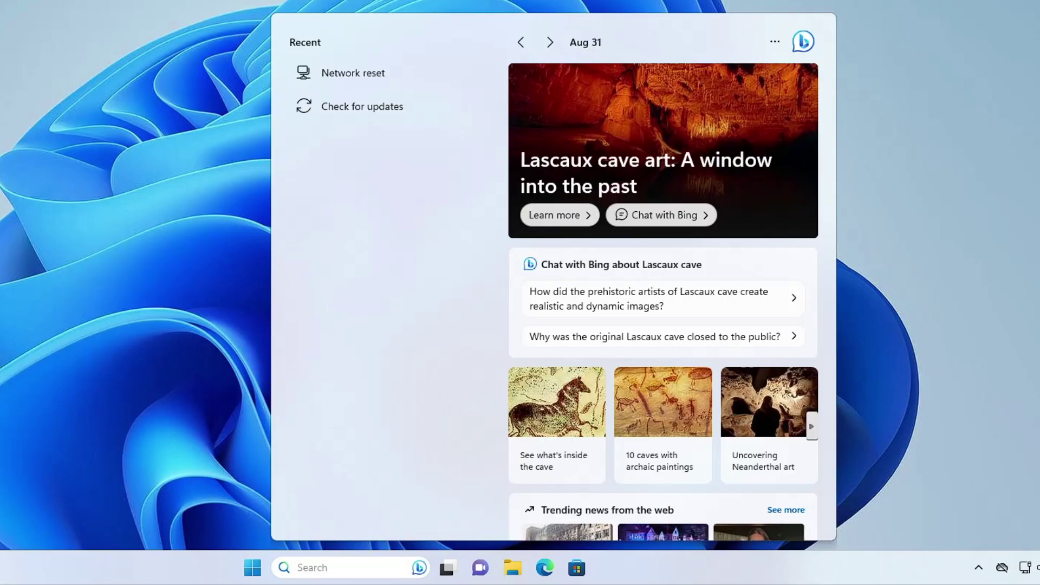
text(reset)
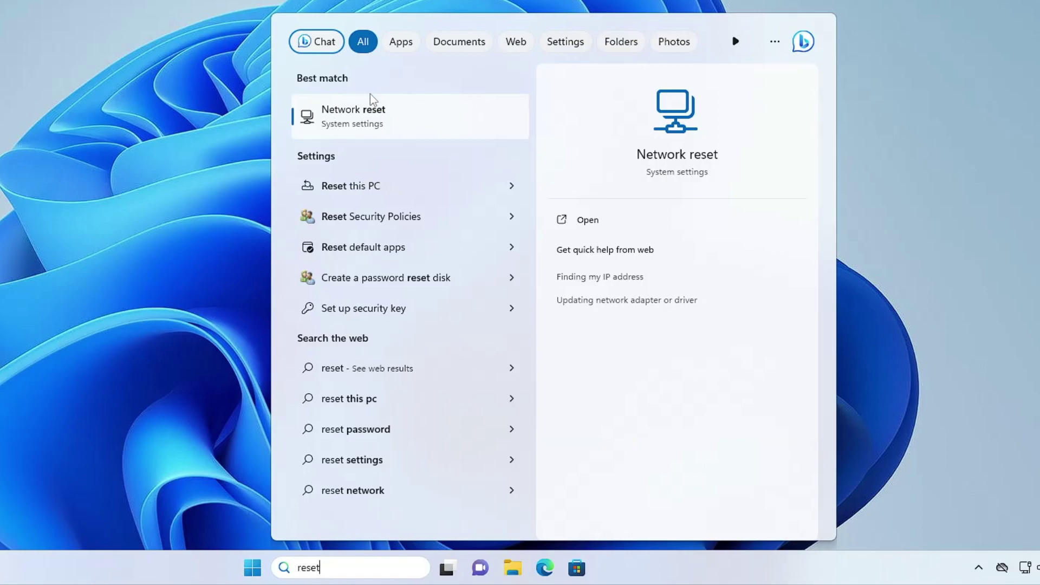
click(369, 124)
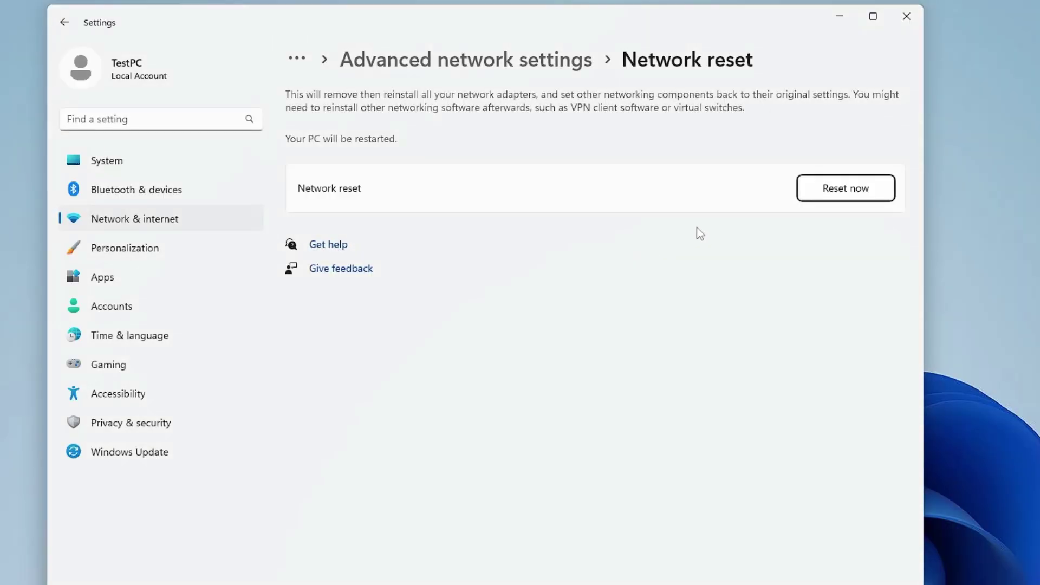
click(847, 189)
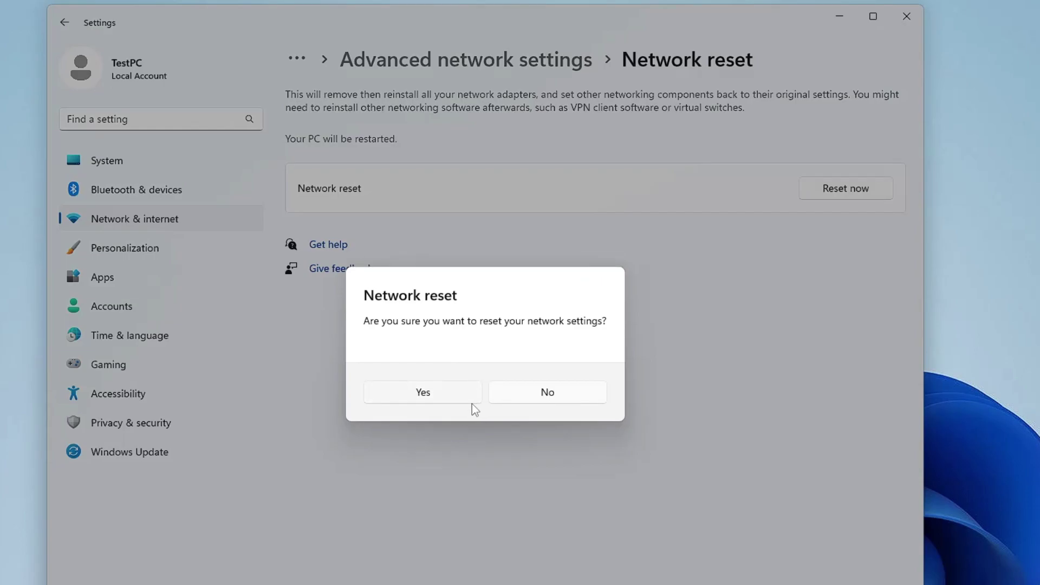
click(552, 400)
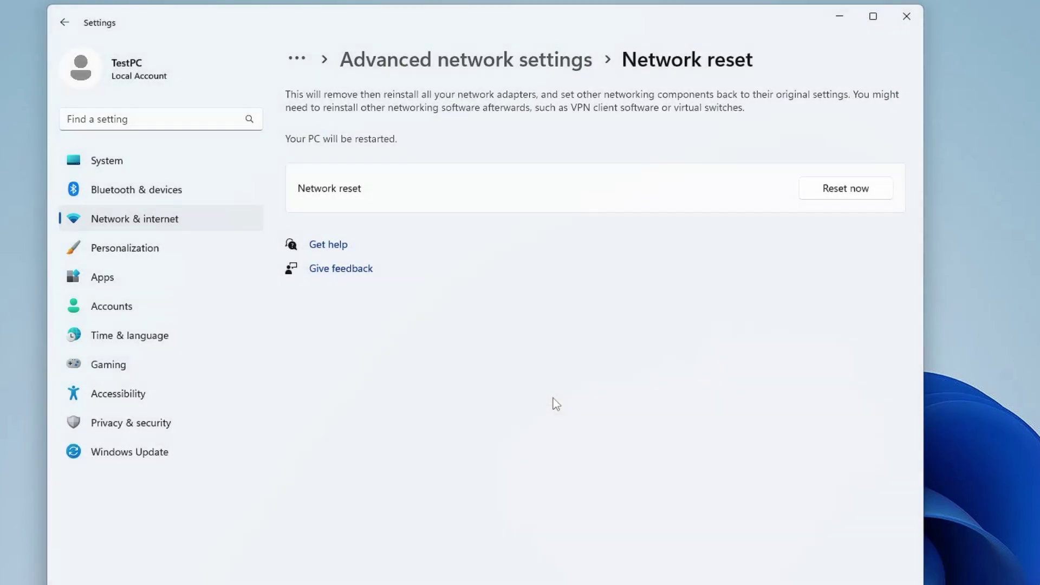
click(907, 13)
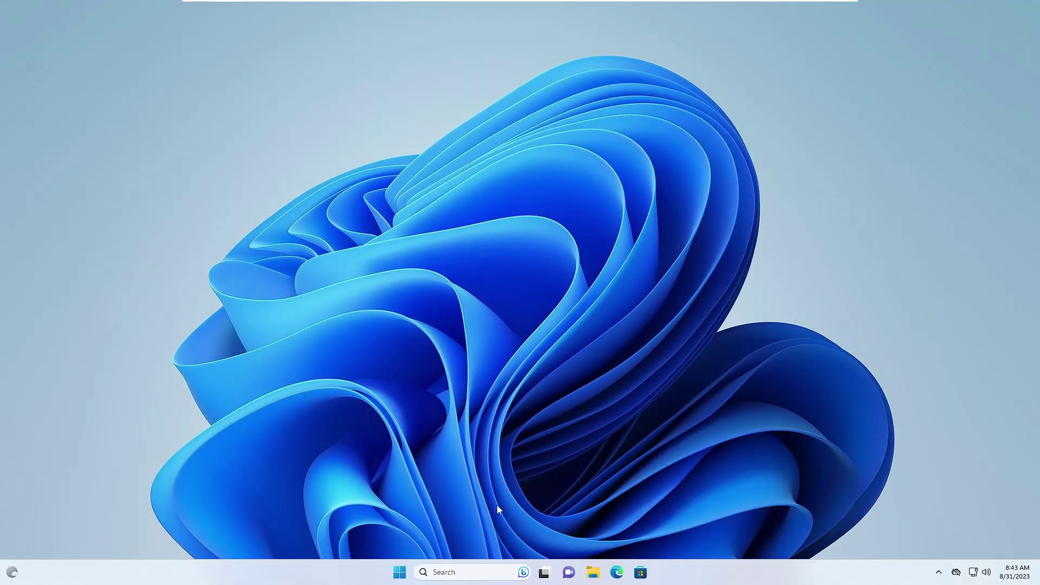
Open ncpa.cpl, disable then re-enable Ethernet0, and close Network Connections
click(457, 570)
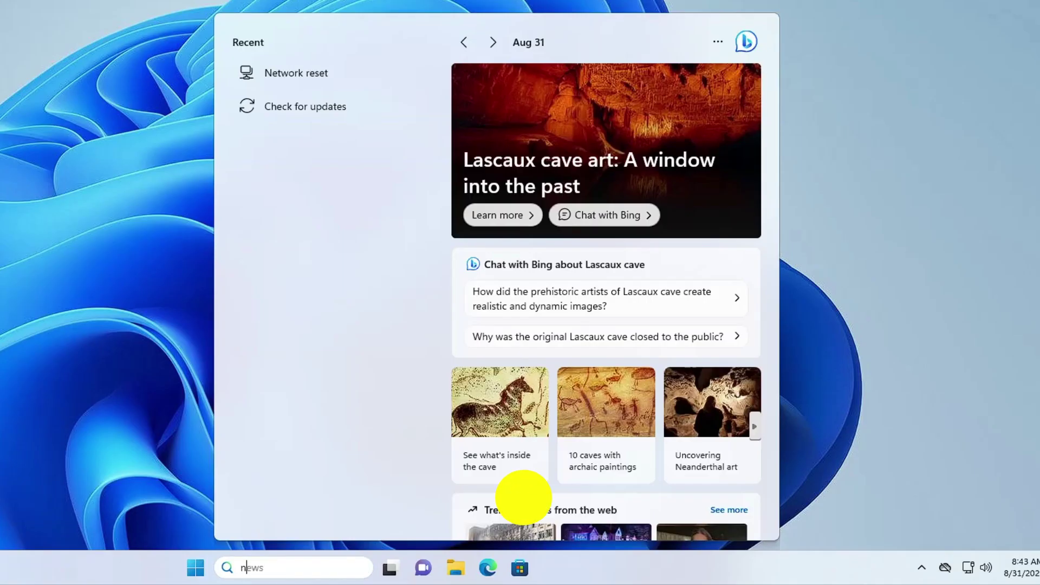
text(ncpa.cp)
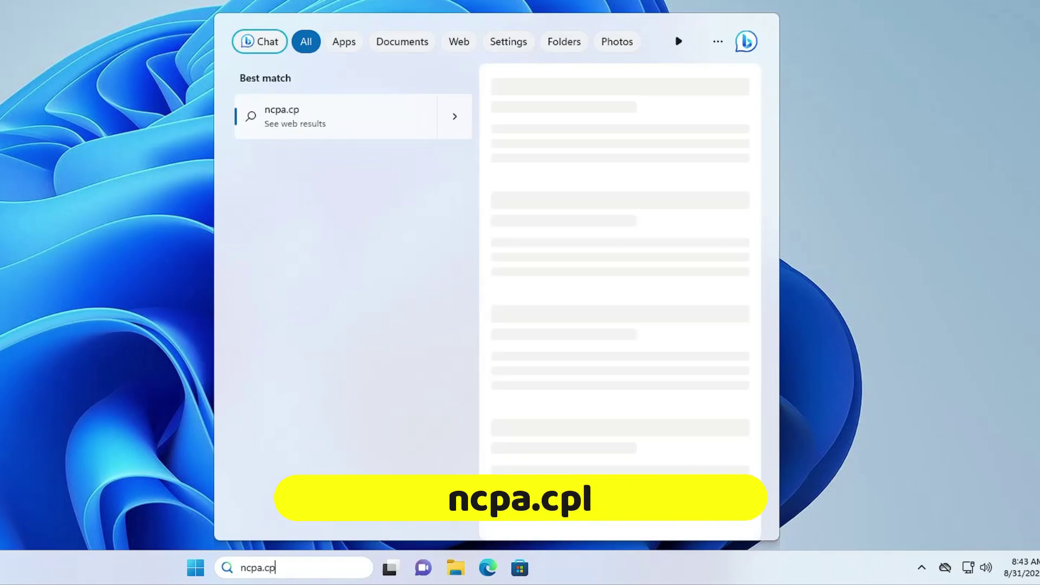
text(l)
key(Return)
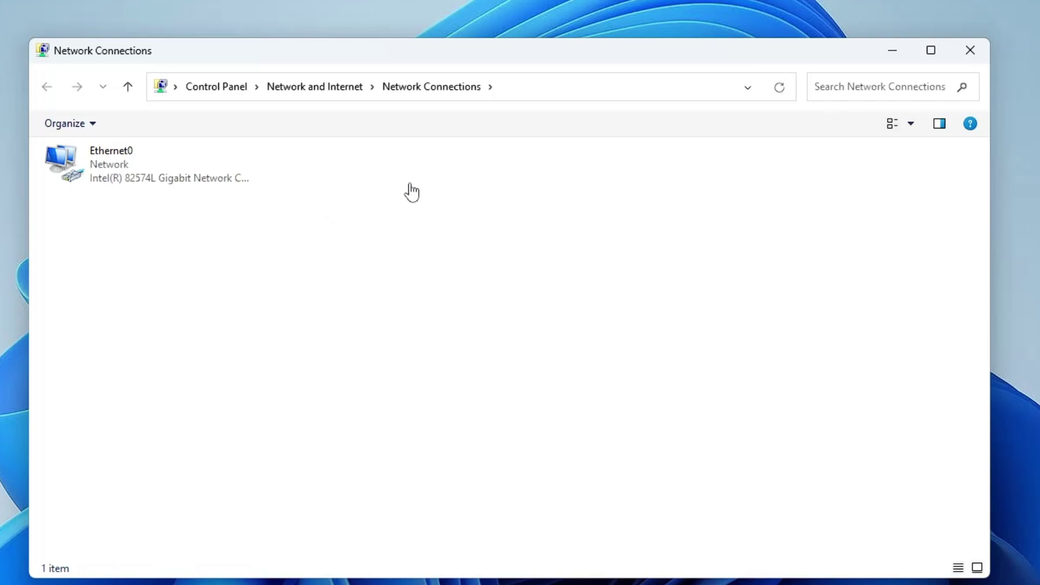
right_click(154, 165)
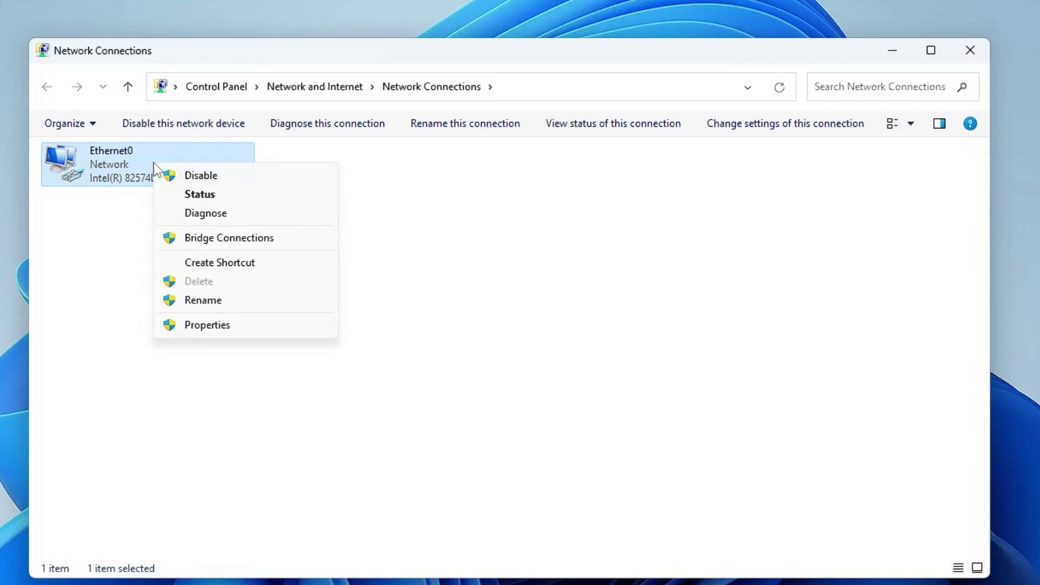
click(200, 175)
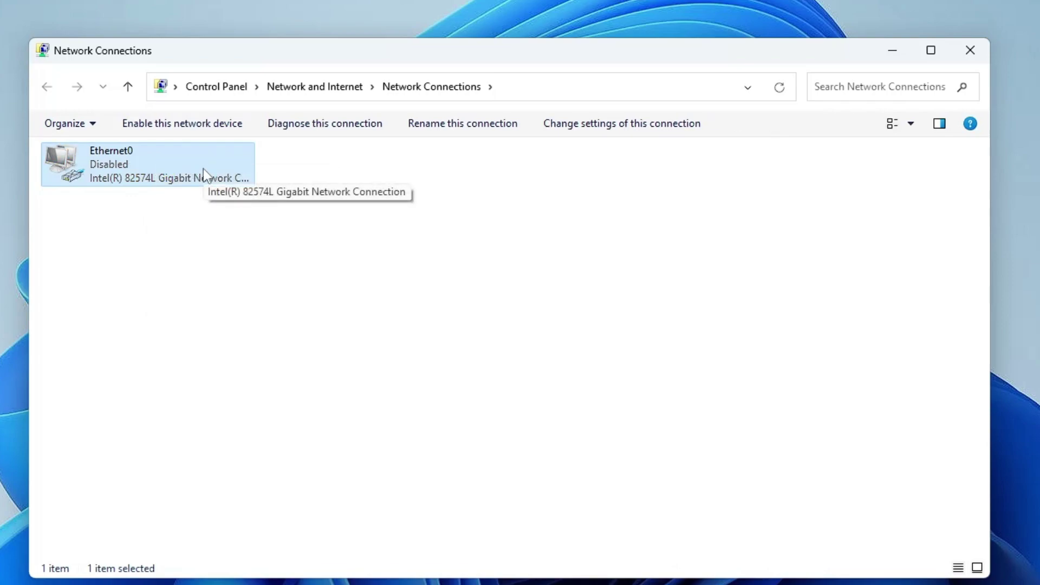
right_click(166, 163)
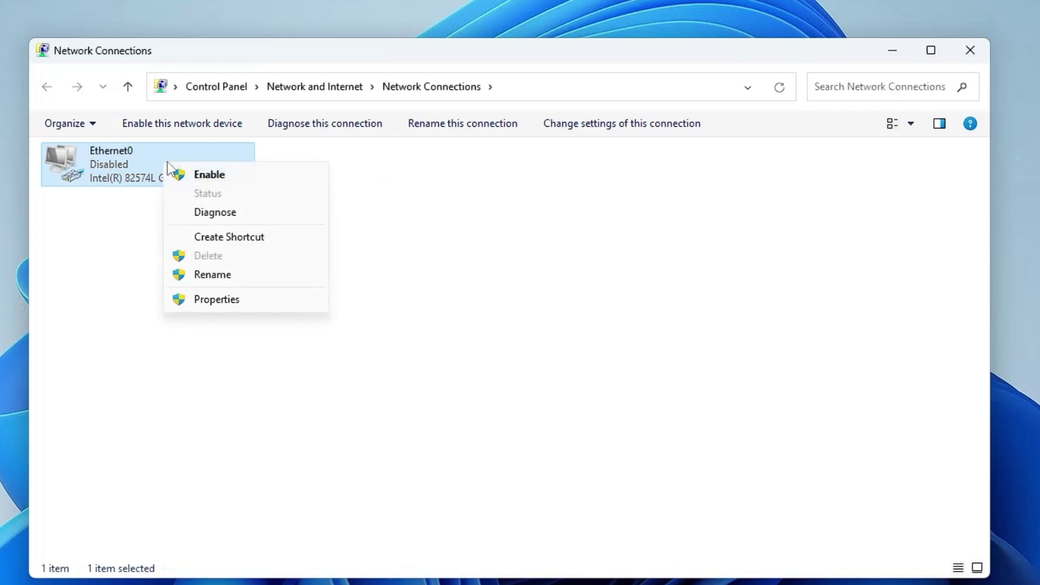
click(204, 175)
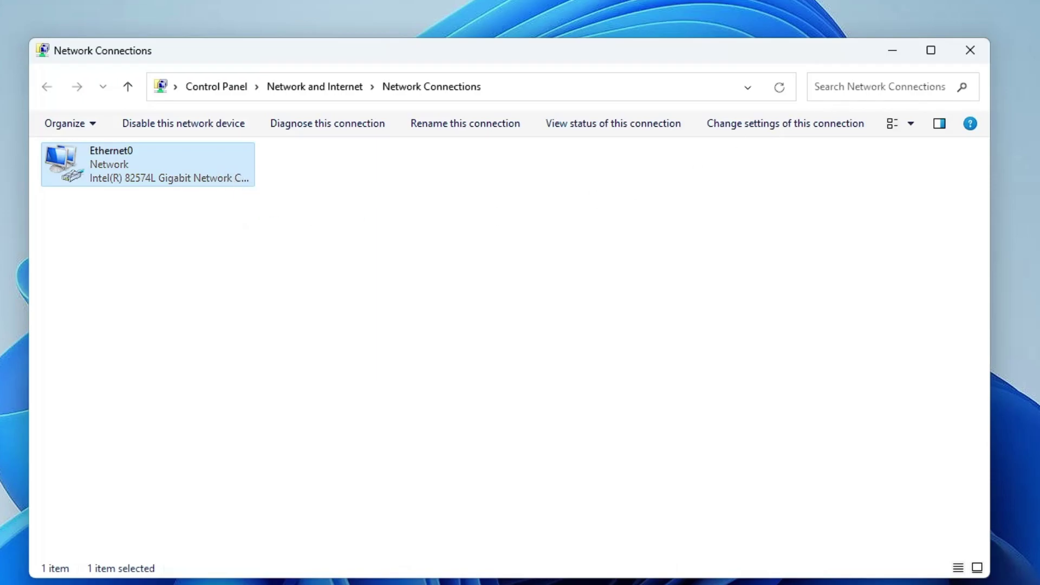
click(970, 50)
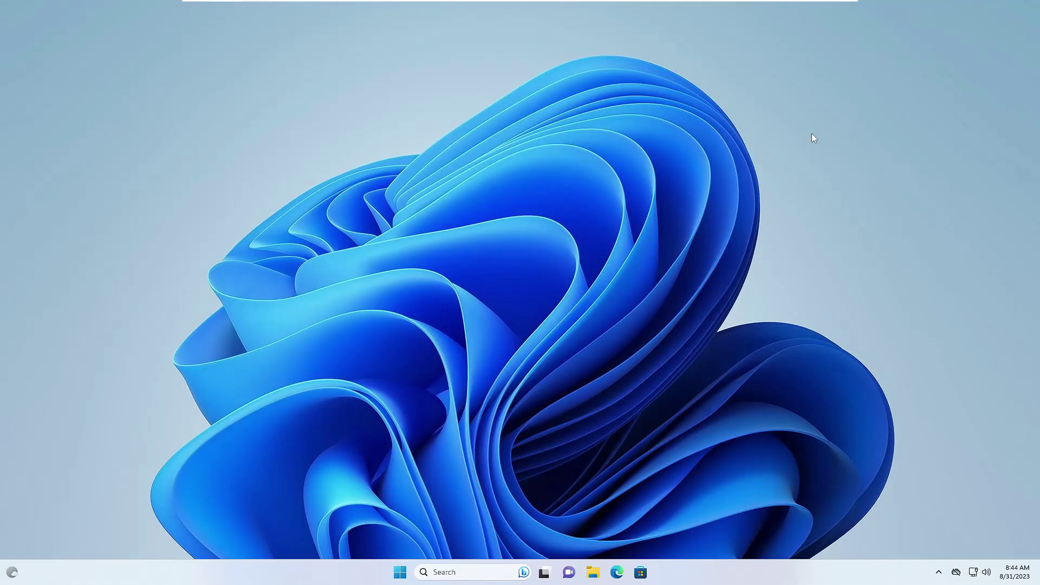
Open Device Manager and uninstall the Intel(R) 82574L Gigabit Network Connection under Network adapters
right_click(402, 573)
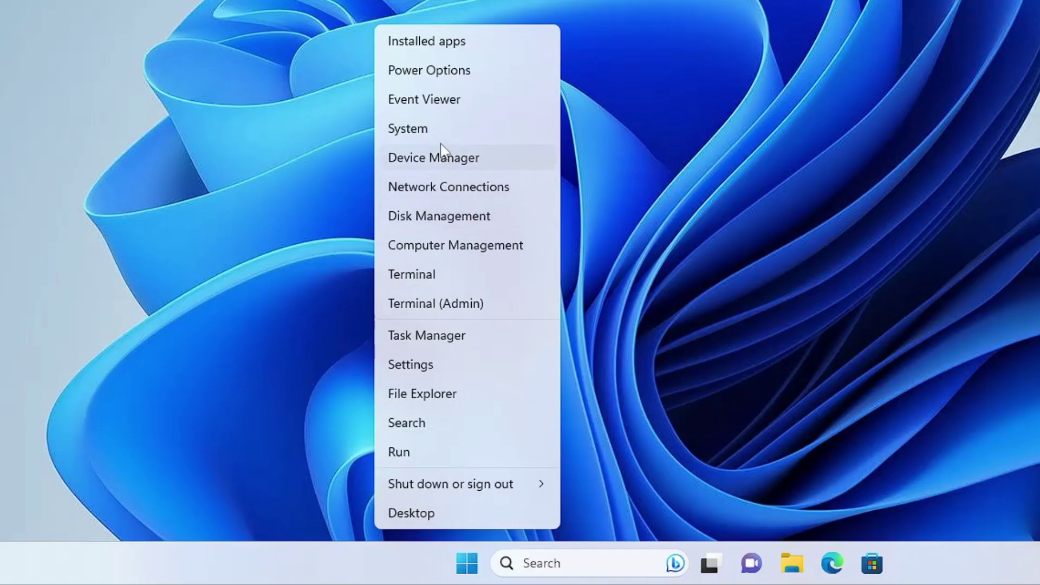
click(432, 156)
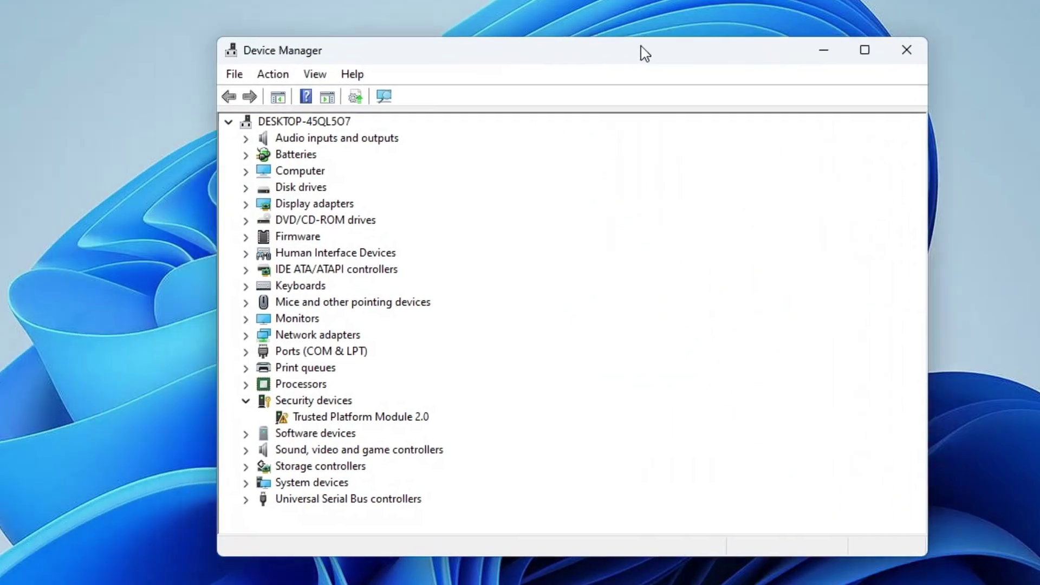
drag(645, 54, 662, 55)
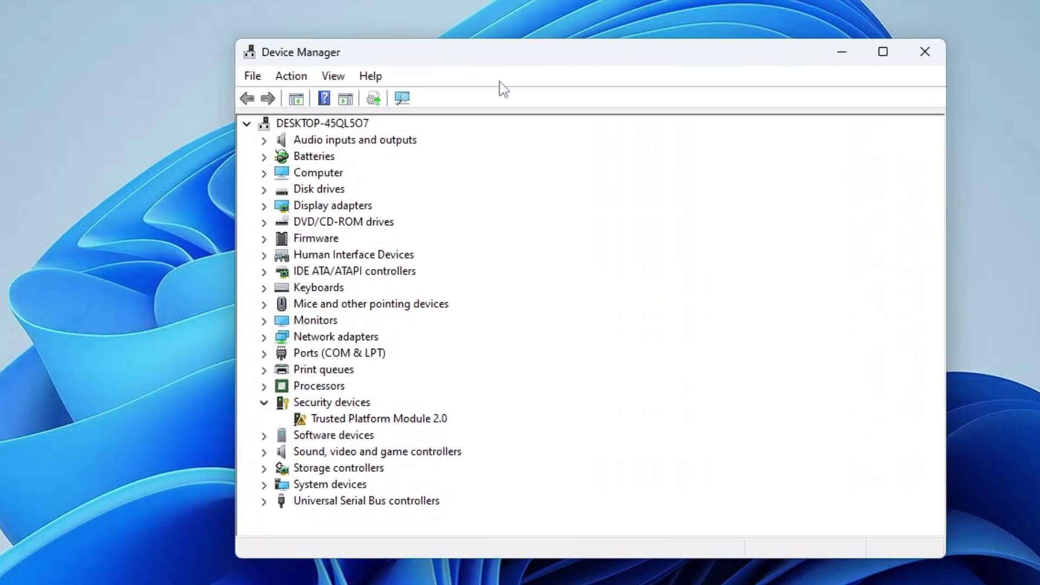
double_click(345, 341)
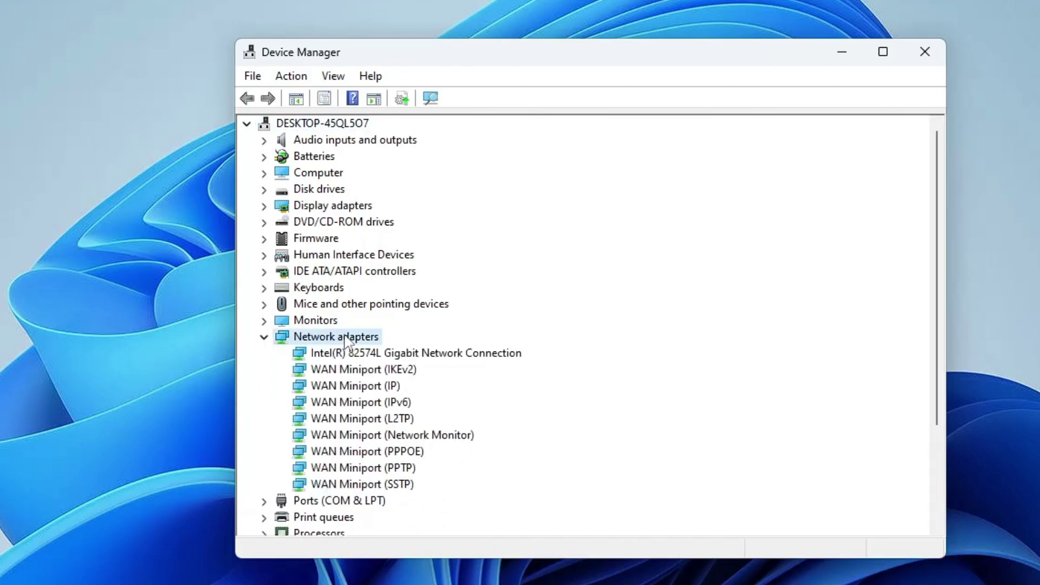
click(353, 355)
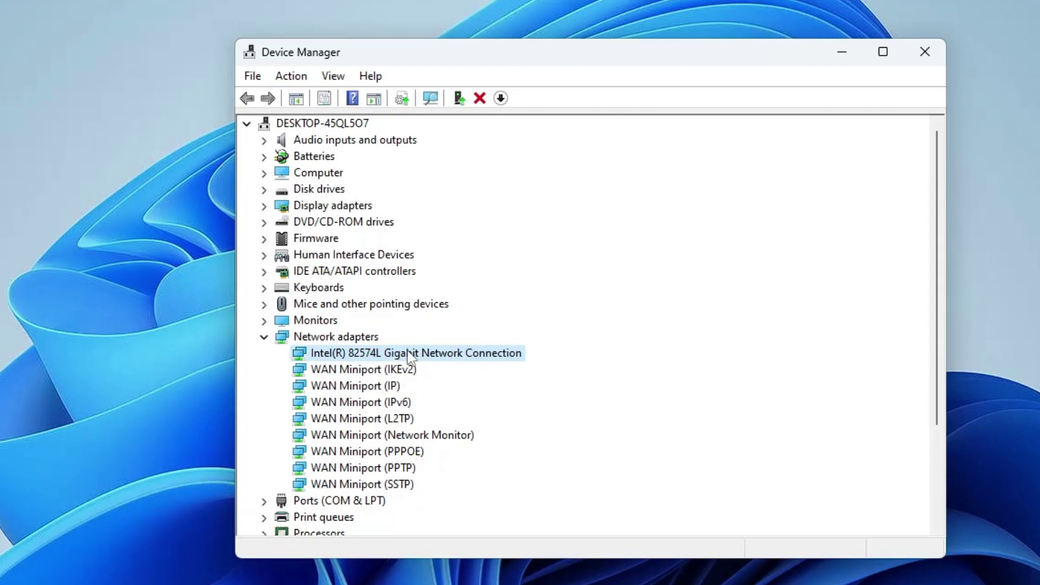
right_click(409, 357)
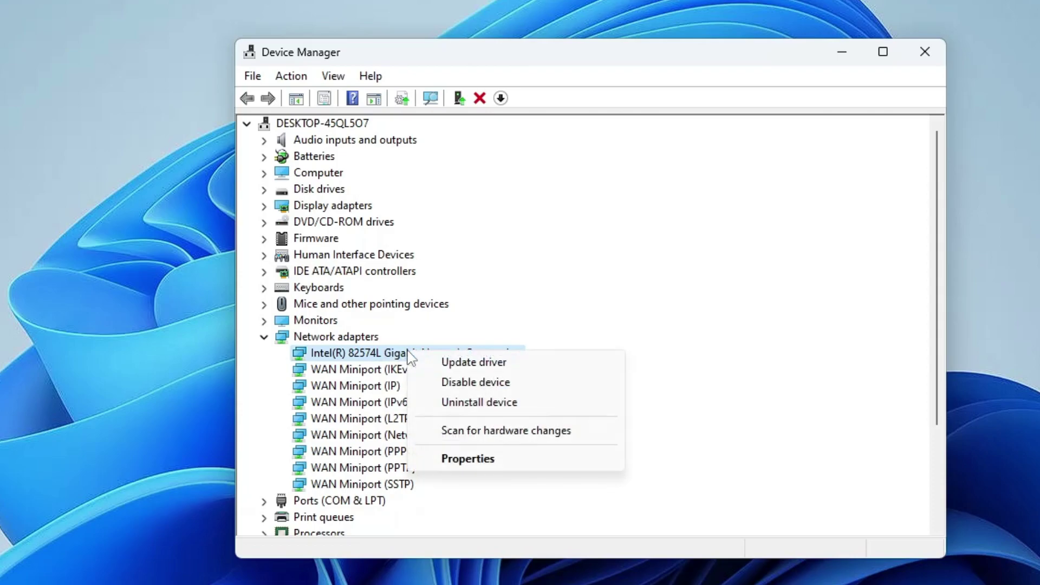
click(480, 403)
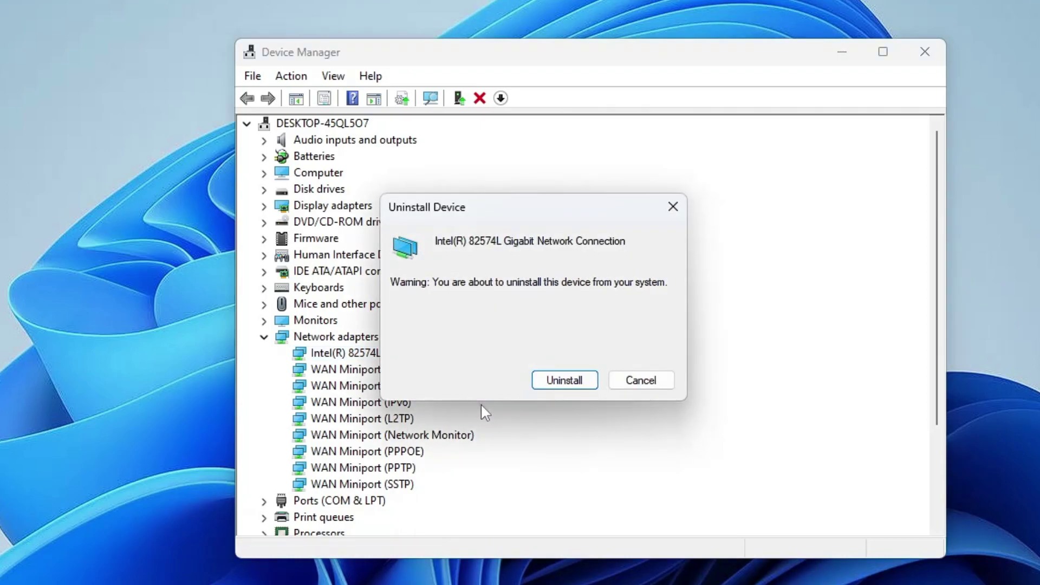
click(571, 387)
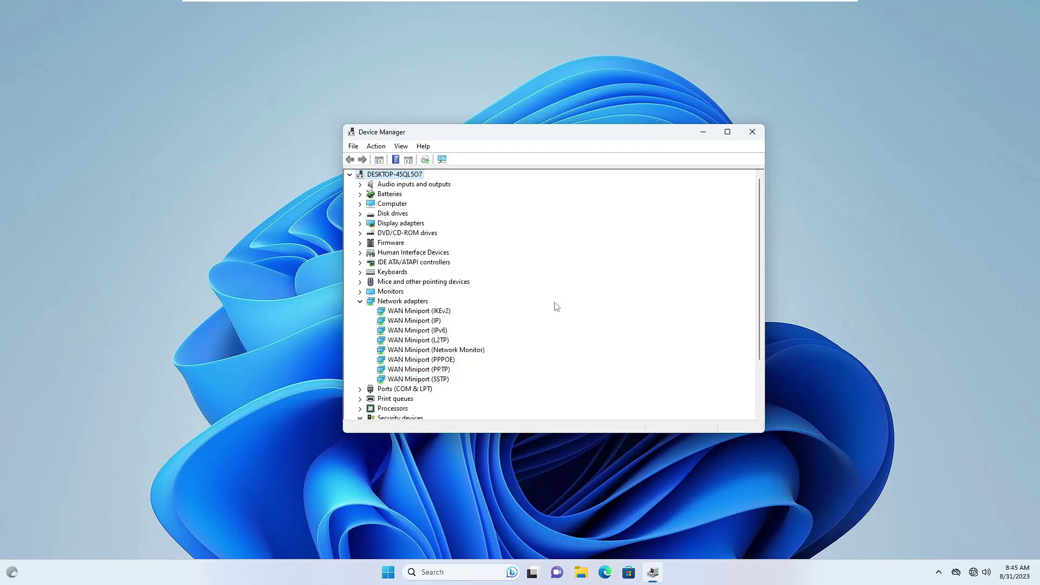
Close Device Manager and open the Windows Update page by searching 'update'
click(752, 131)
click(444, 572)
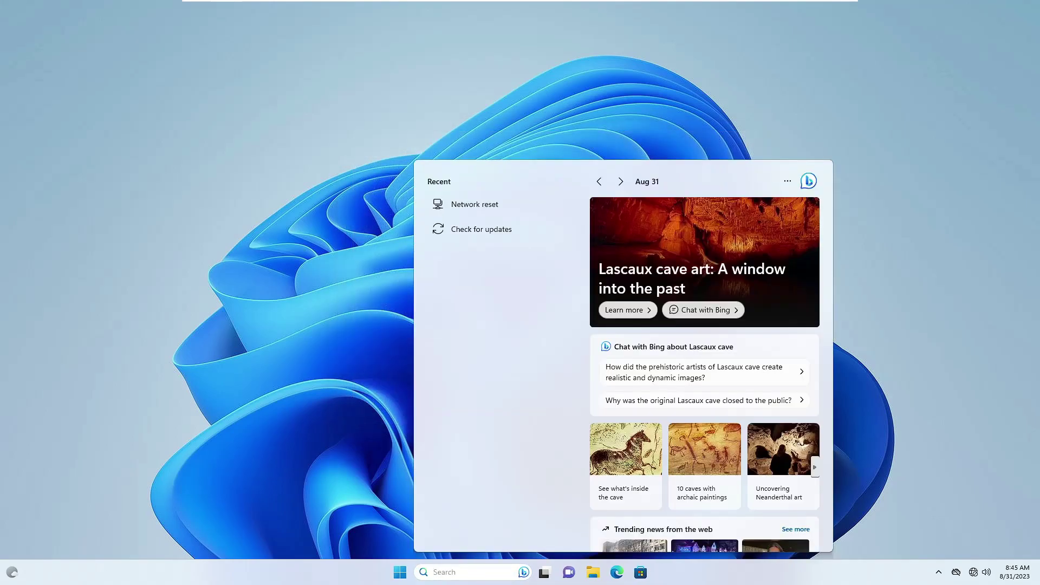
text(update)
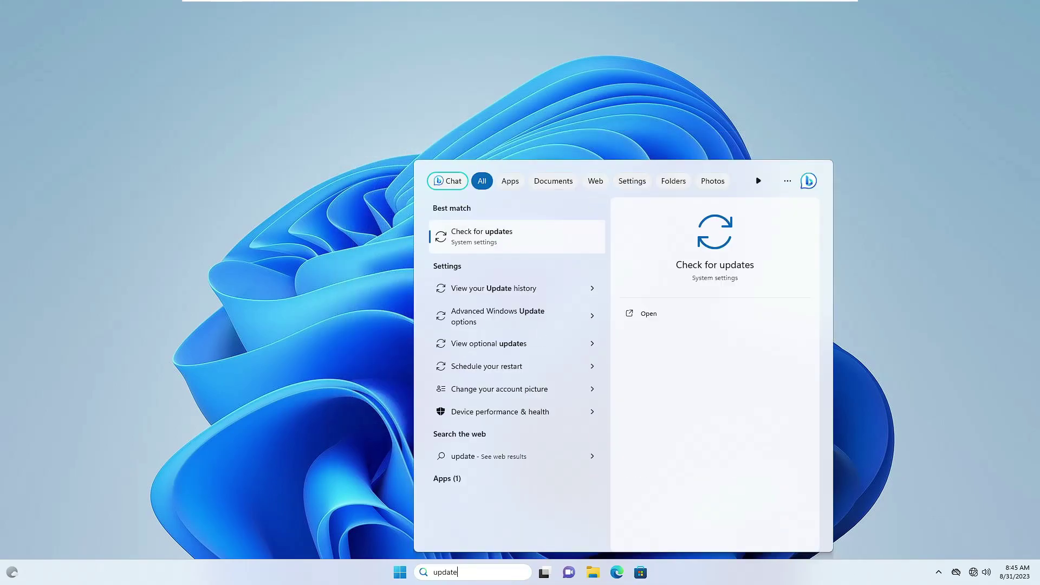
click(499, 239)
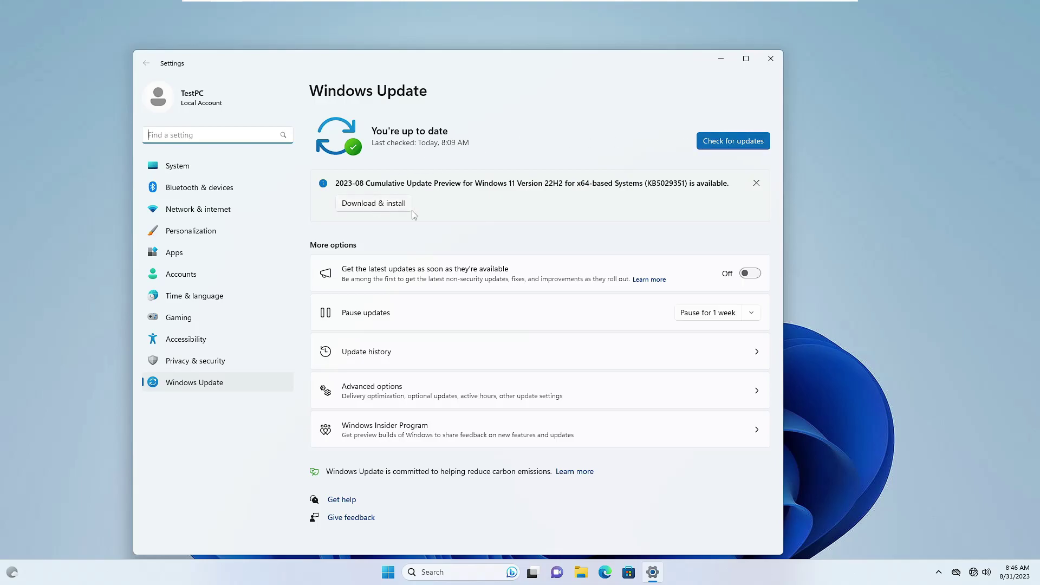
In Advanced options > Optional updates, tick the VMware, Inc. - Display - 9.17.6.3 driver update
click(407, 391)
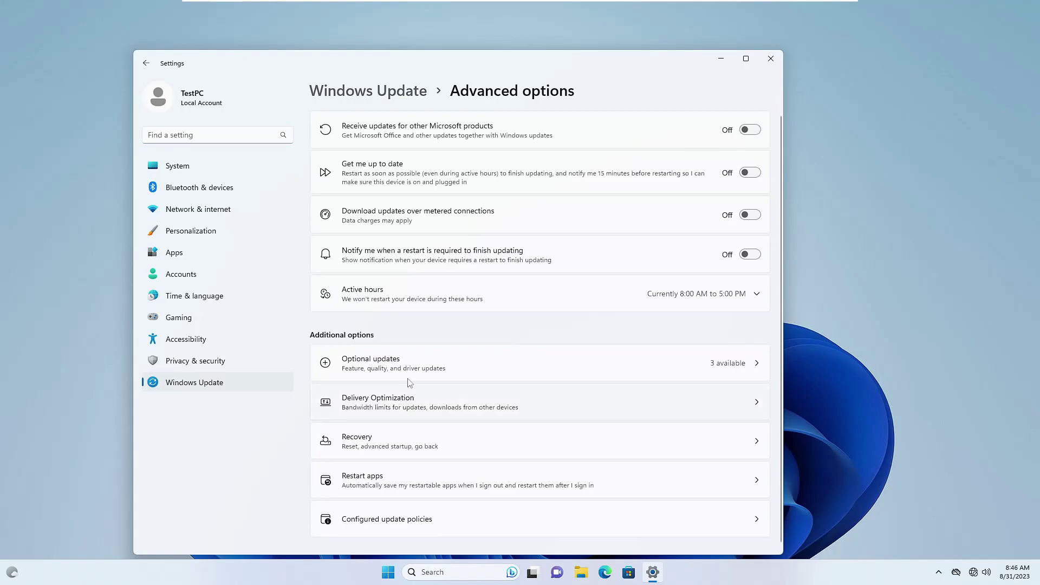
click(400, 364)
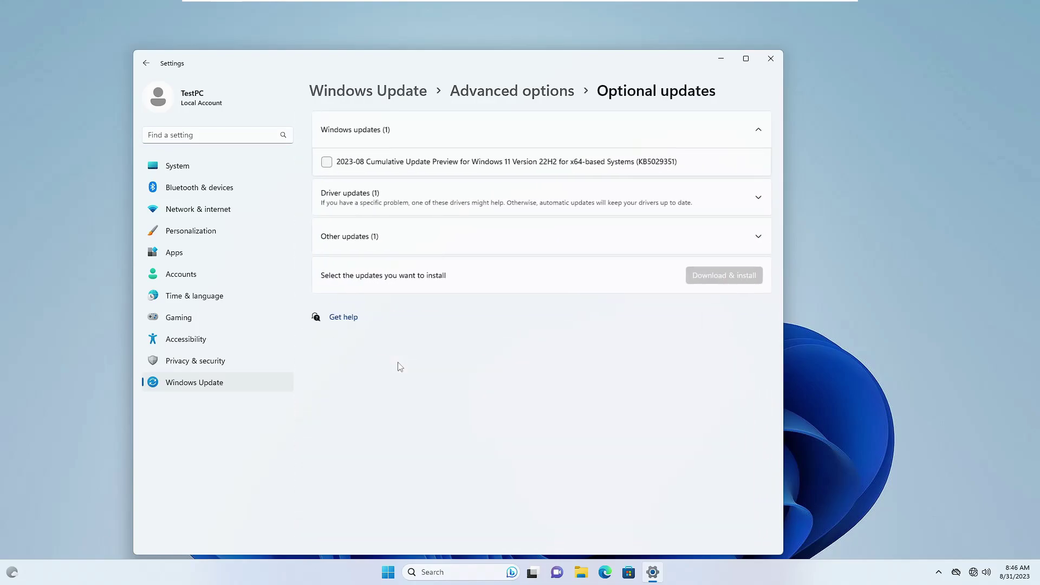
click(357, 204)
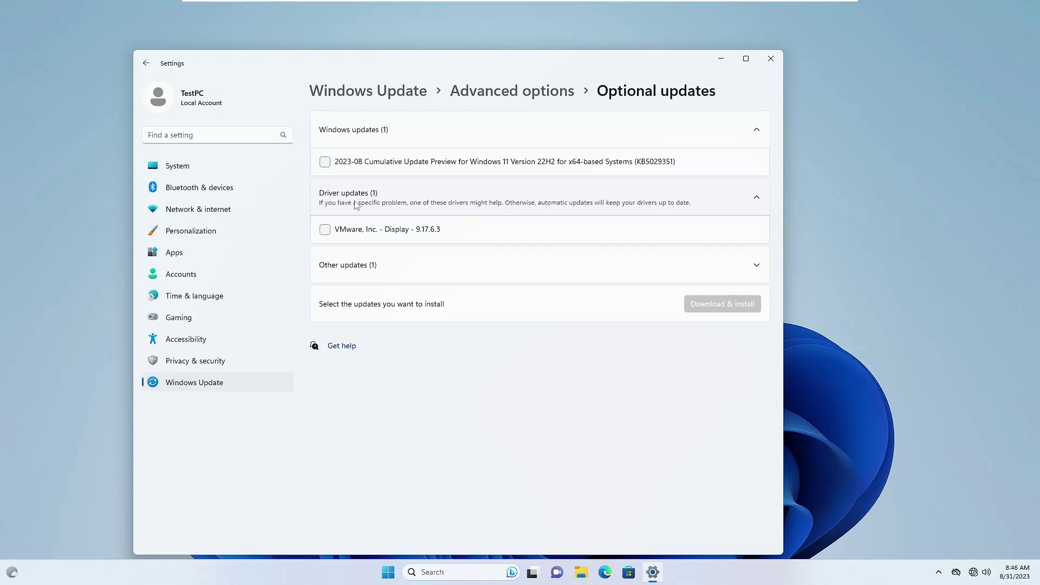
click(326, 232)
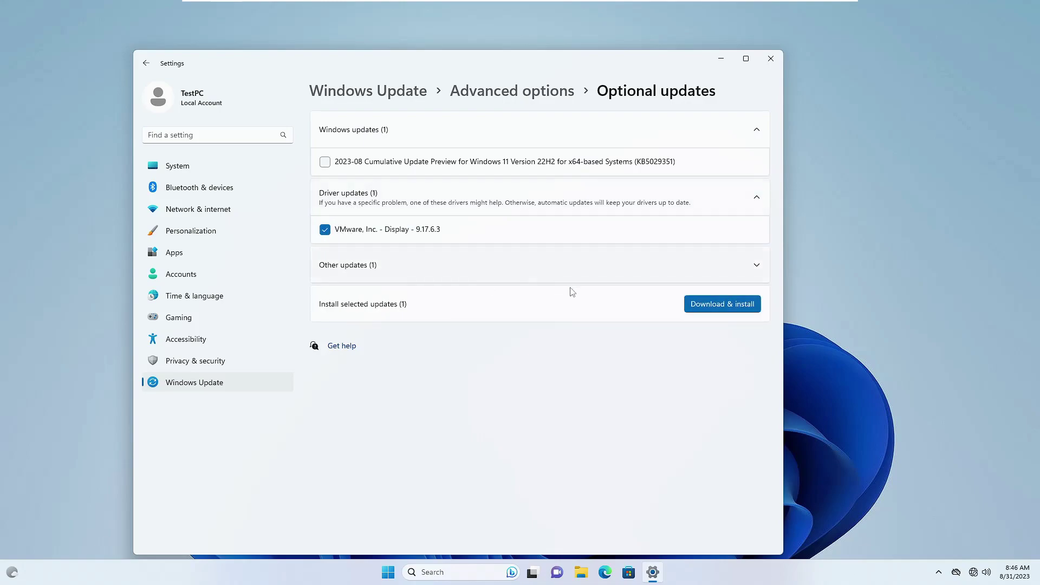